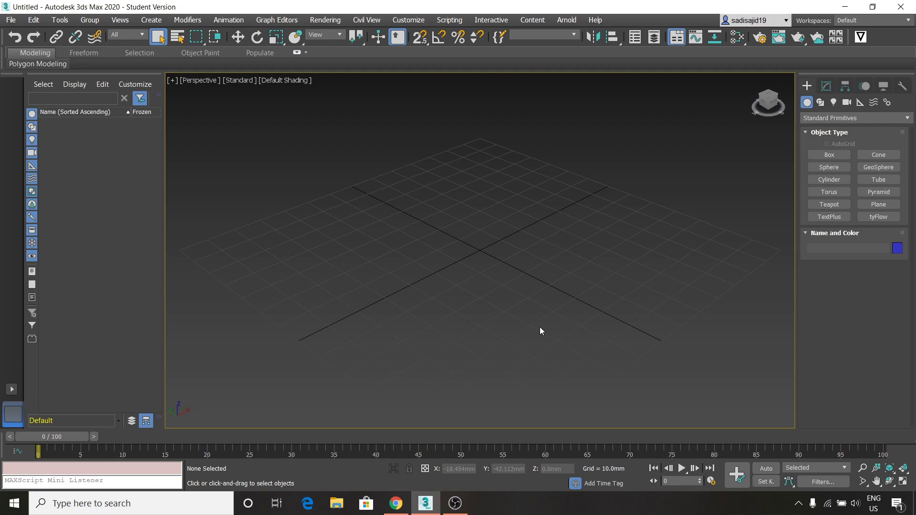
# Create a tyFlow object beside the grid's centre in the perspective viewport and open its editor
pyautogui.click(877, 217)
pyautogui.moveTo(648, 217); pyautogui.dragTo(690, 253)
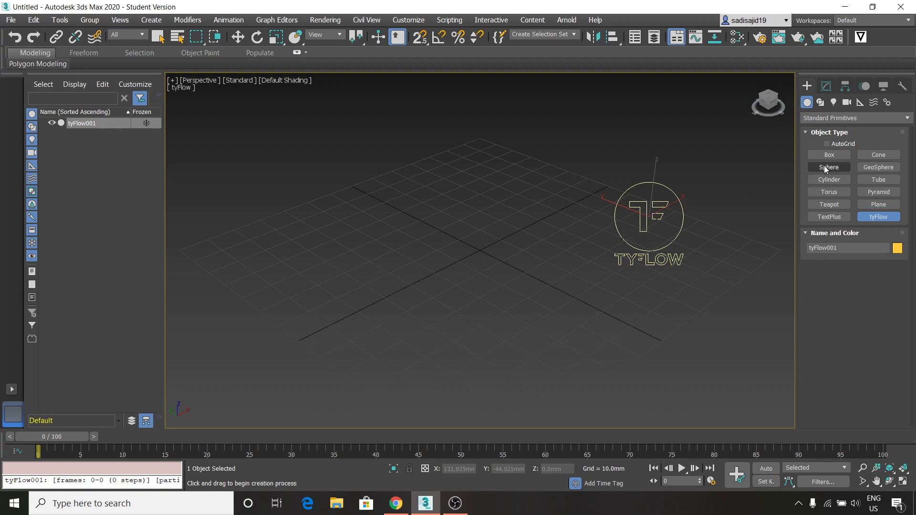
pyautogui.click(826, 87)
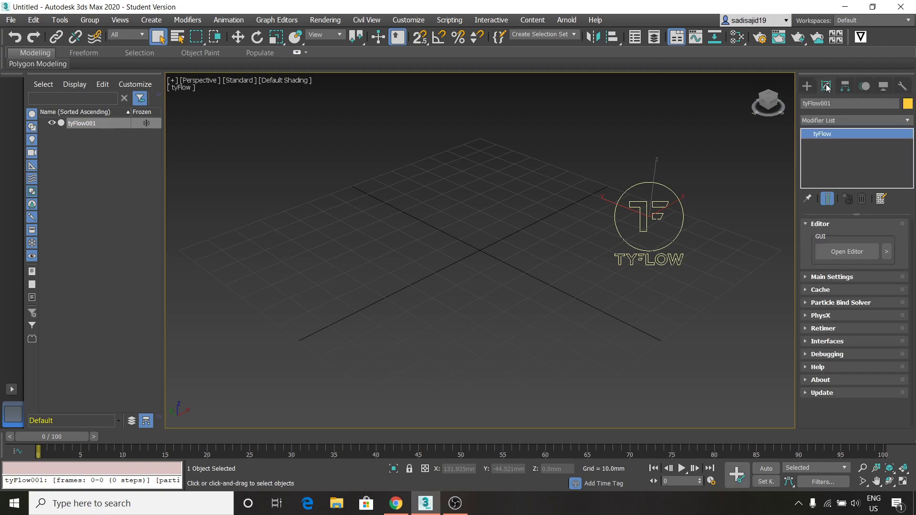
pyautogui.click(848, 255)
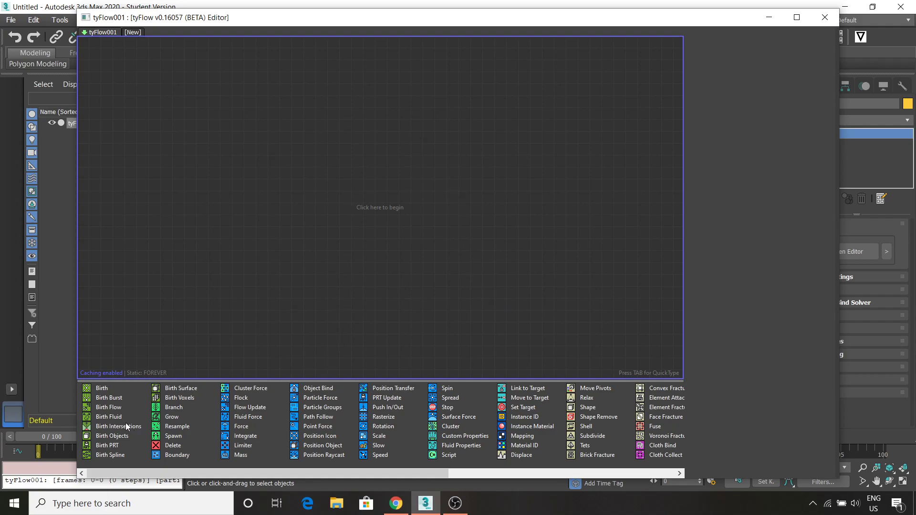
pyautogui.scroll(-4, 387, 428)
pyautogui.scroll(-2, 387, 428)
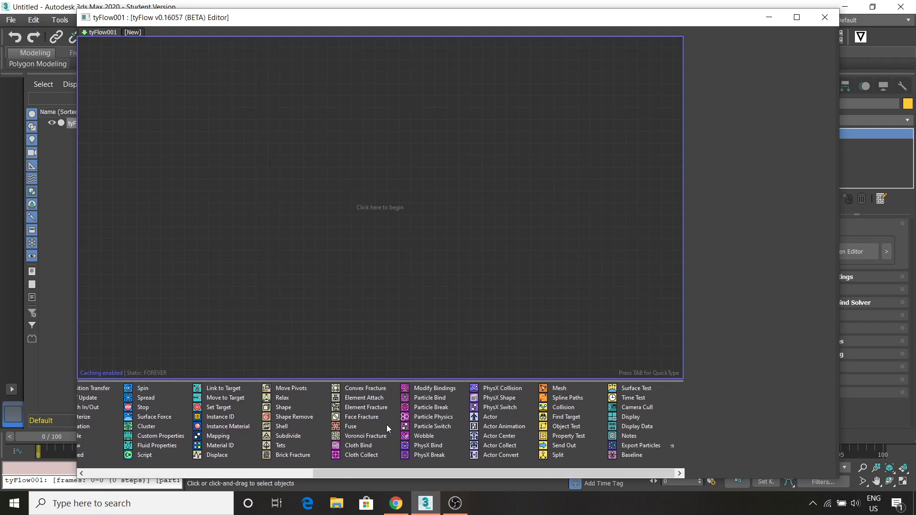
pyautogui.scroll(5, 439, 433)
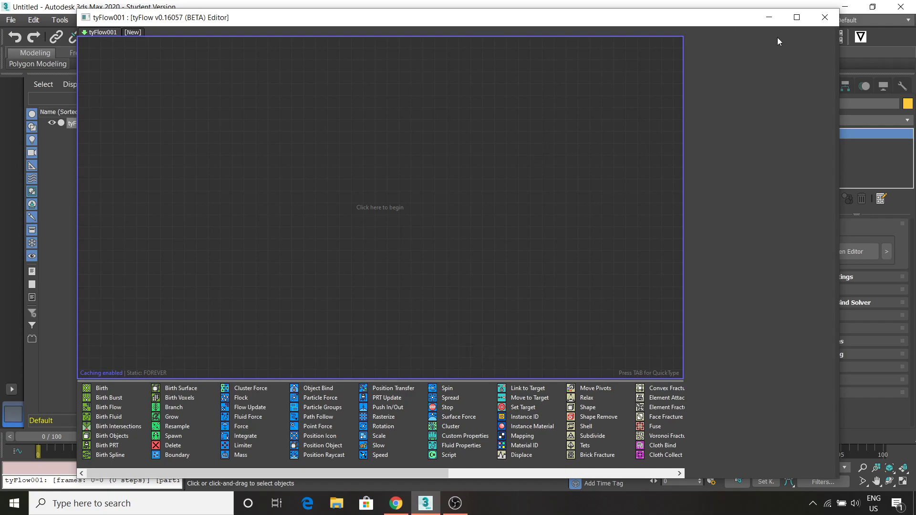
# Shrink and move the tyFlow editor window so the tyFlow object in the viewport and the timeline stay uncovered
pyautogui.moveTo(837, 98); pyautogui.dragTo(635, 117)
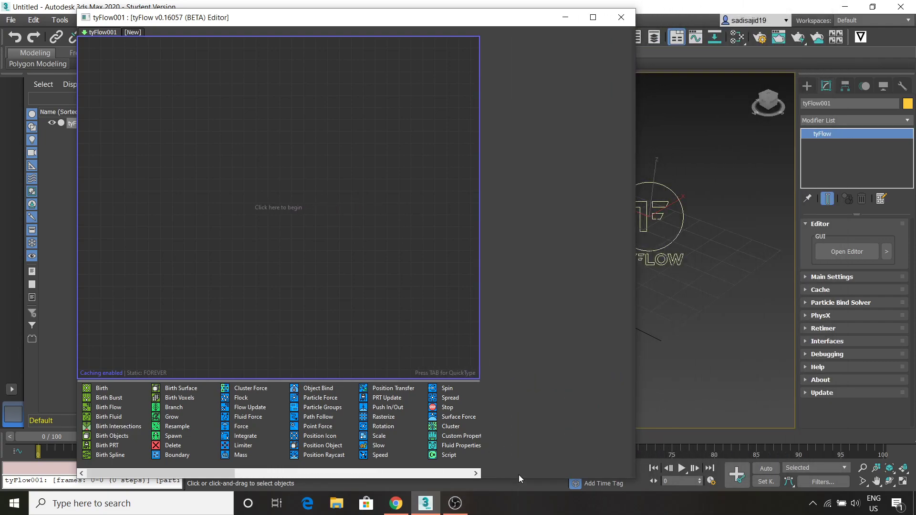
pyautogui.moveTo(516, 476); pyautogui.dragTo(512, 424)
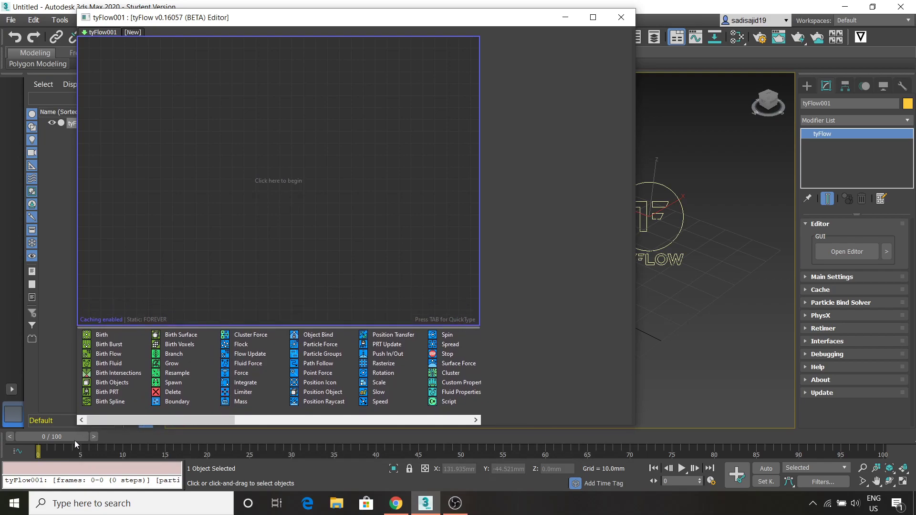
pyautogui.moveTo(67, 439)
pyautogui.mouseDown()
pyautogui.moveTo(144, 442)
pyautogui.moveTo(59, 440)
pyautogui.mouseUp()
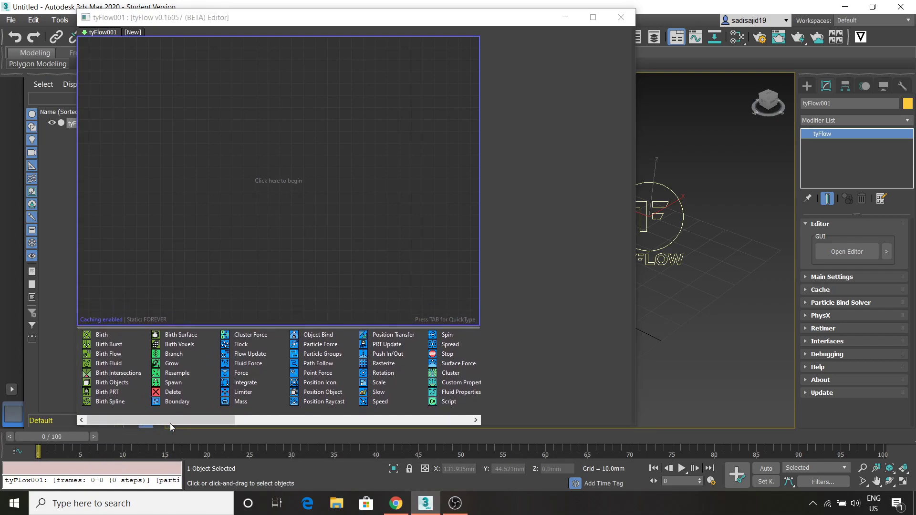
pyautogui.moveTo(472, 22); pyautogui.dragTo(394, 13)
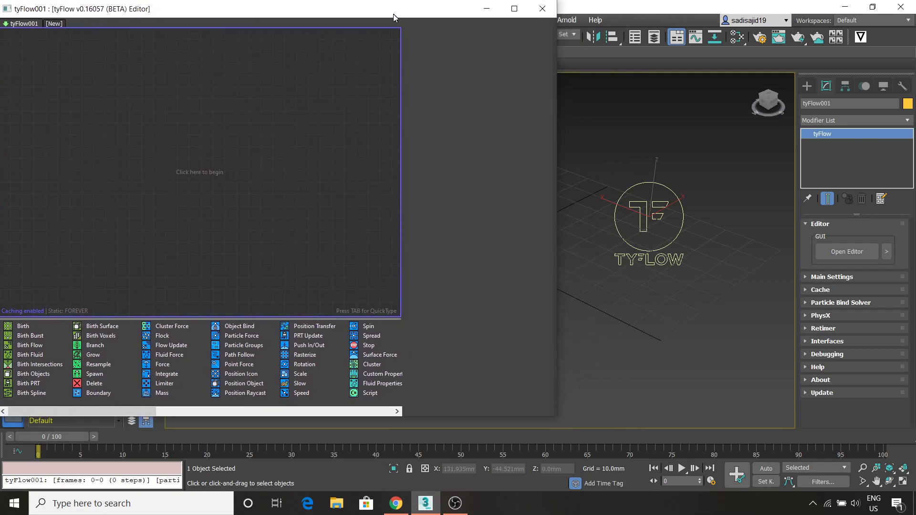
pyautogui.moveTo(556, 142); pyautogui.dragTo(494, 145)
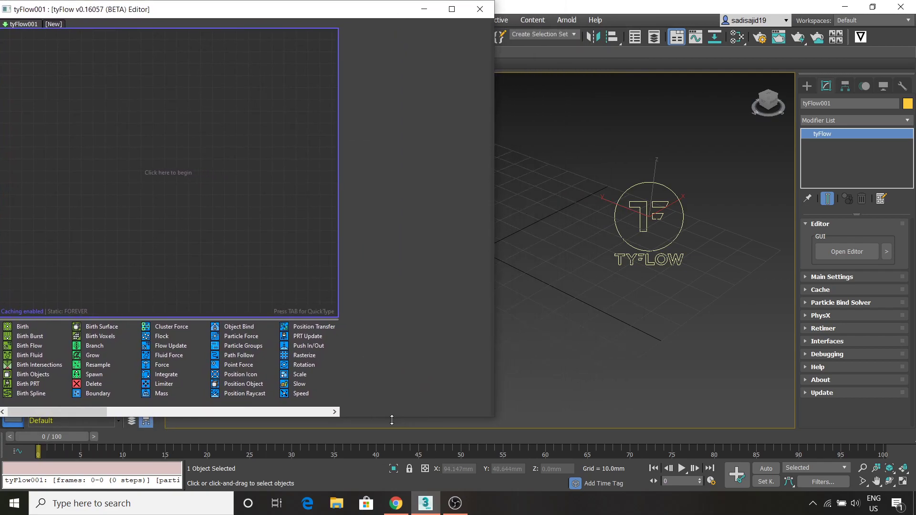
pyautogui.moveTo(392, 419); pyautogui.dragTo(392, 426)
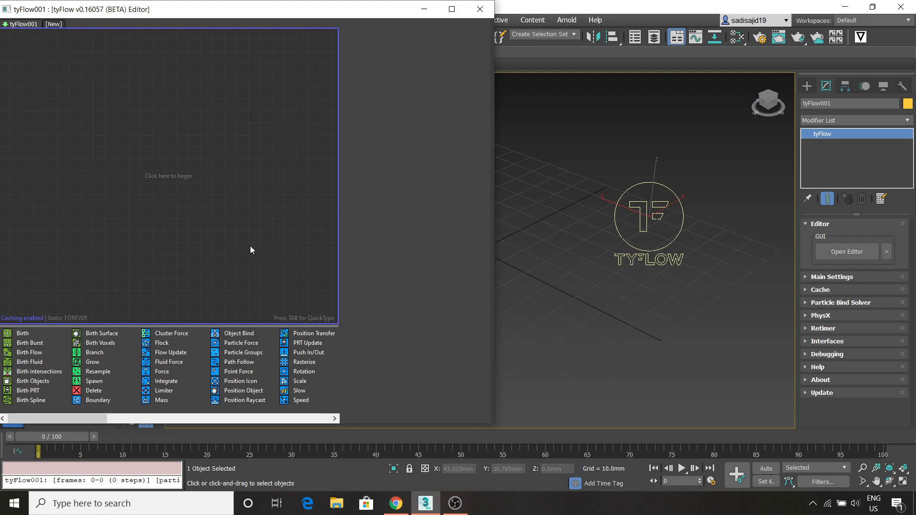
# Create a new event with a Birth operator and move it towards the corner of the editor canvas
pyautogui.click(26, 338)
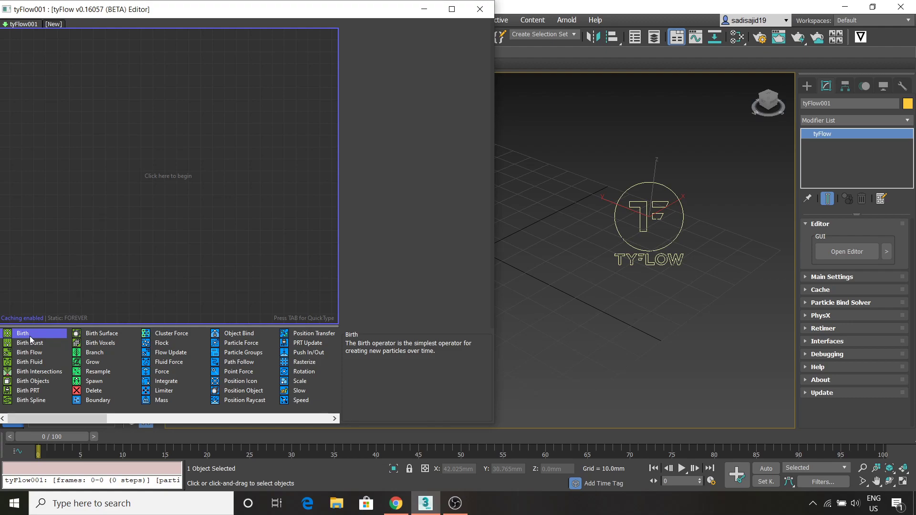
pyautogui.moveTo(58, 112); pyautogui.dragTo(56, 111)
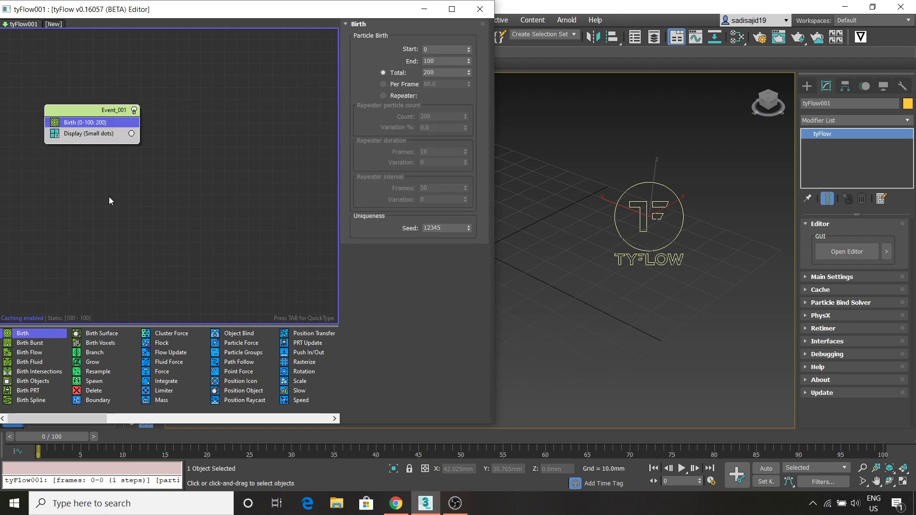
pyautogui.moveTo(80, 117); pyautogui.dragTo(47, 97)
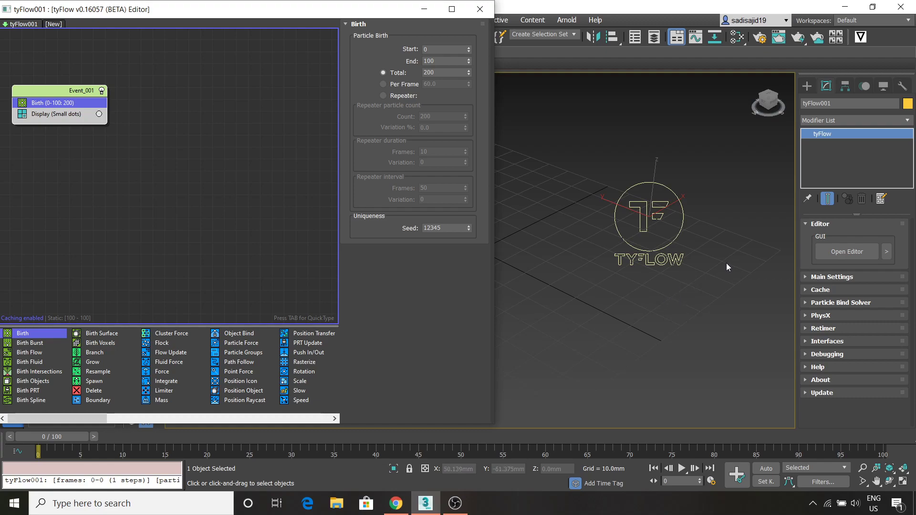
# Create a rectangular tyIcon helper about 68 mm long and 83 mm wide on the grid in the perspective viewport
pyautogui.click(806, 87)
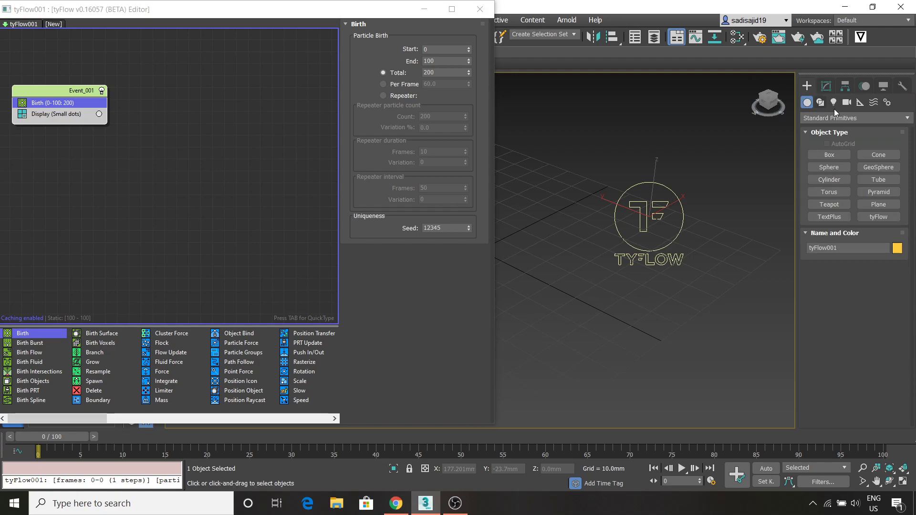
pyautogui.click(860, 102)
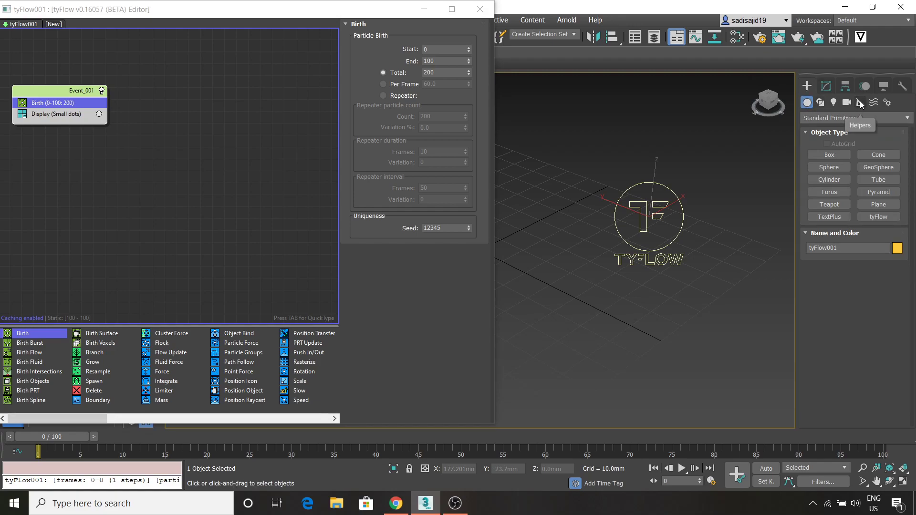
pyautogui.click(838, 119)
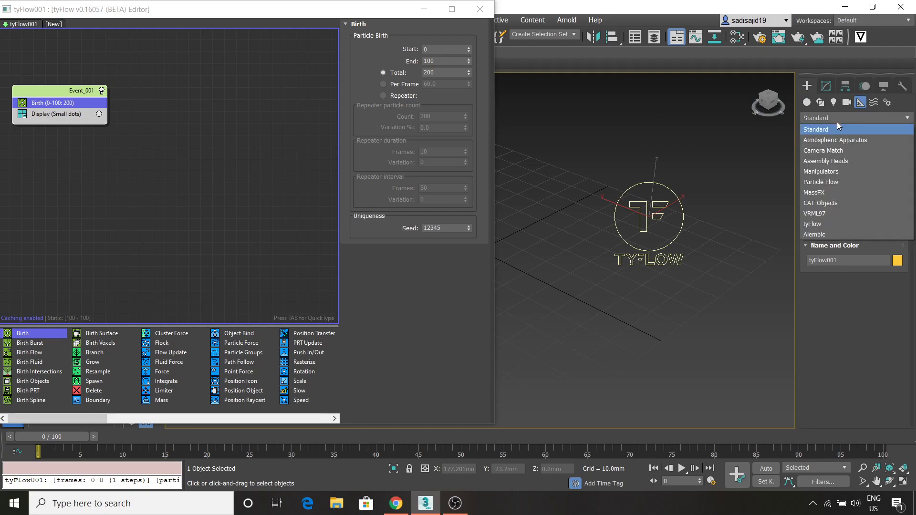
pyautogui.click(817, 223)
pyautogui.moveTo(629, 311); pyautogui.dragTo(726, 227, button='middle')
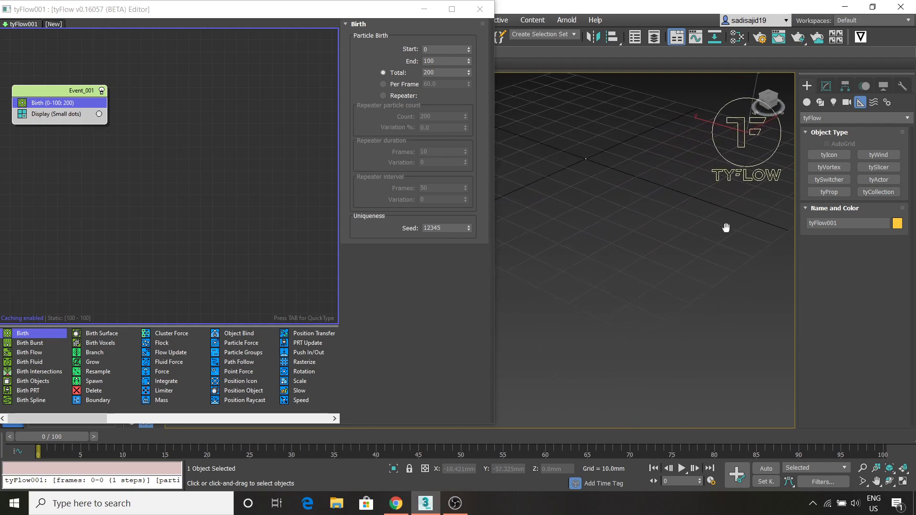
pyautogui.click(835, 159)
pyautogui.moveTo(522, 202); pyautogui.dragTo(620, 442)
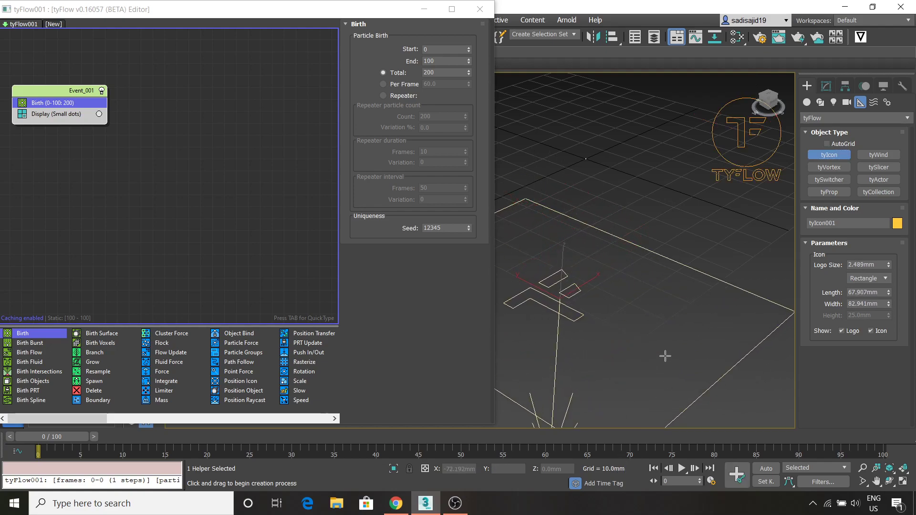
pyautogui.moveTo(664, 309); pyautogui.dragTo(715, 206, button='middle')
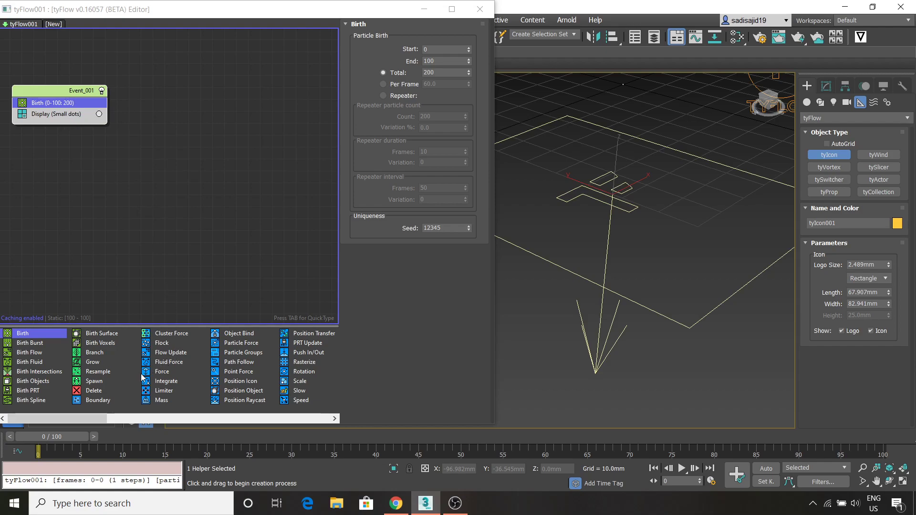
# Add a Position Icon operator below Birth in Event_001, assign tyIcon001 as its icon, and preview the particles
pyautogui.scroll(-2, 215, 379)
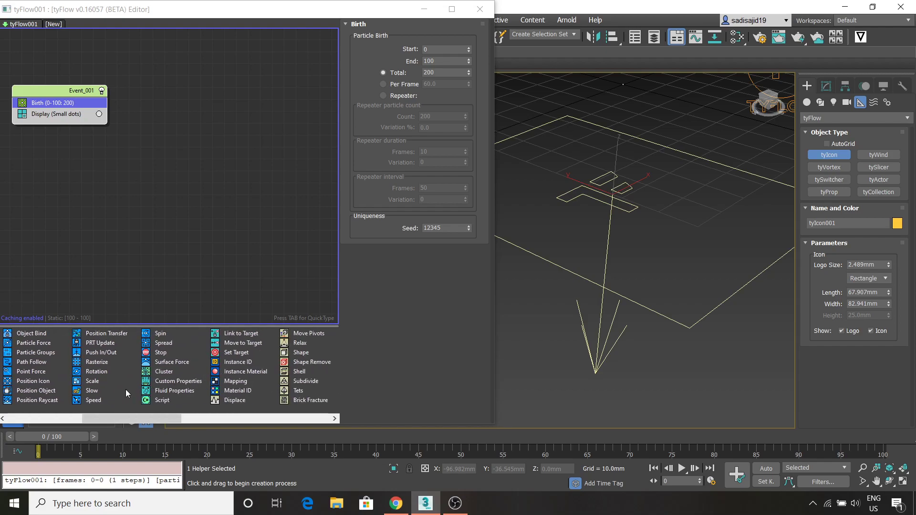
pyautogui.click(35, 383)
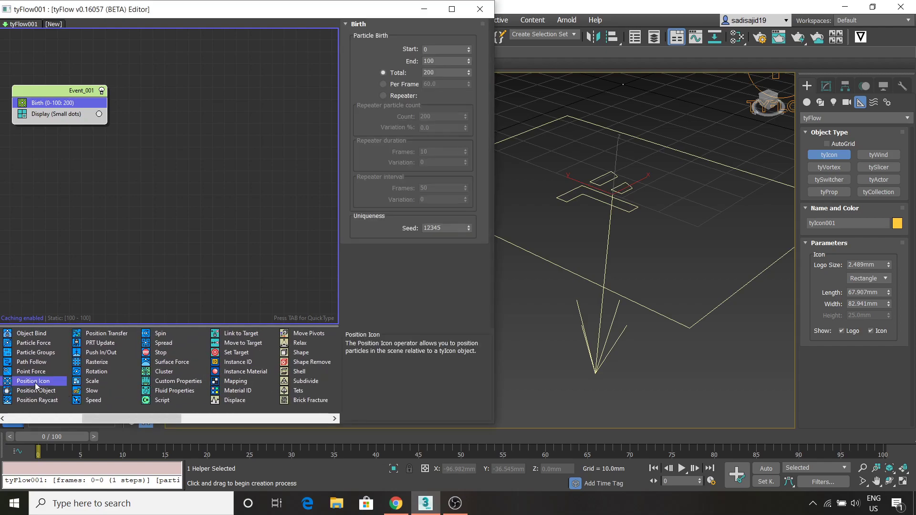
pyautogui.moveTo(37, 384); pyautogui.dragTo(64, 115)
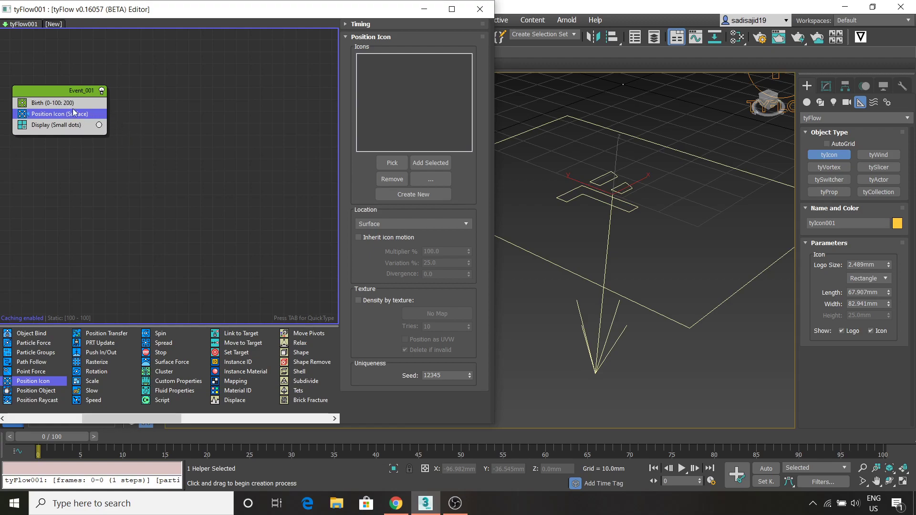
pyautogui.click(54, 103)
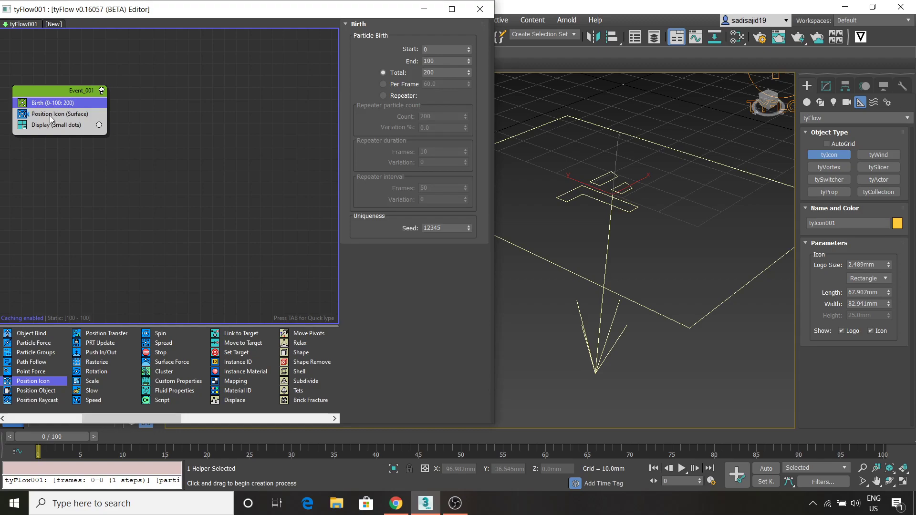
pyautogui.click(52, 117)
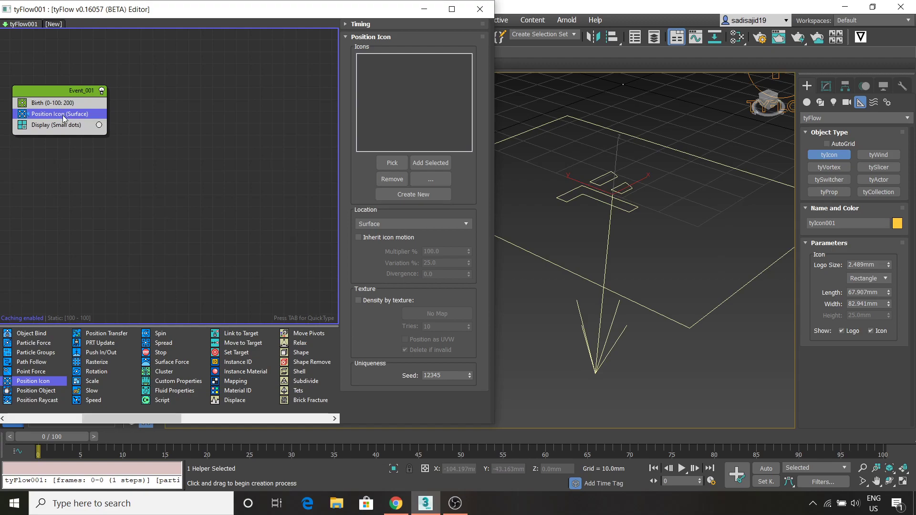
pyautogui.click(392, 162)
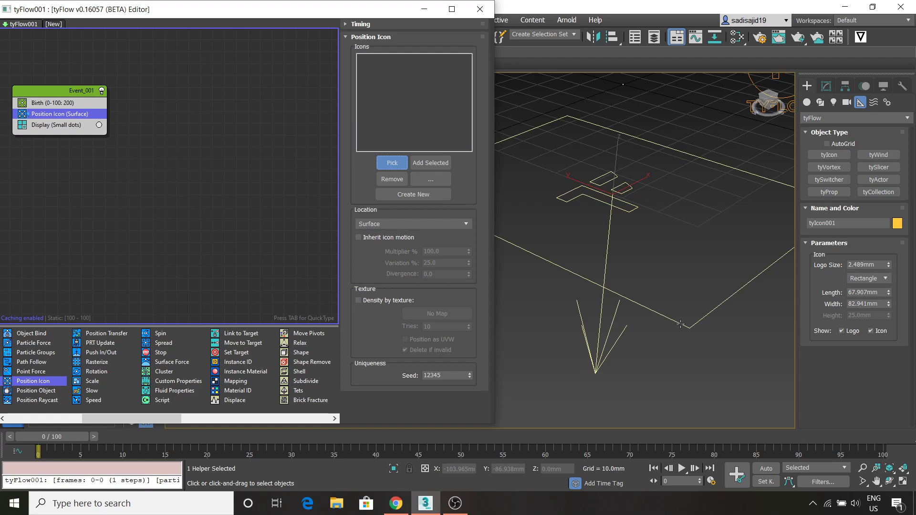
pyautogui.click(680, 324)
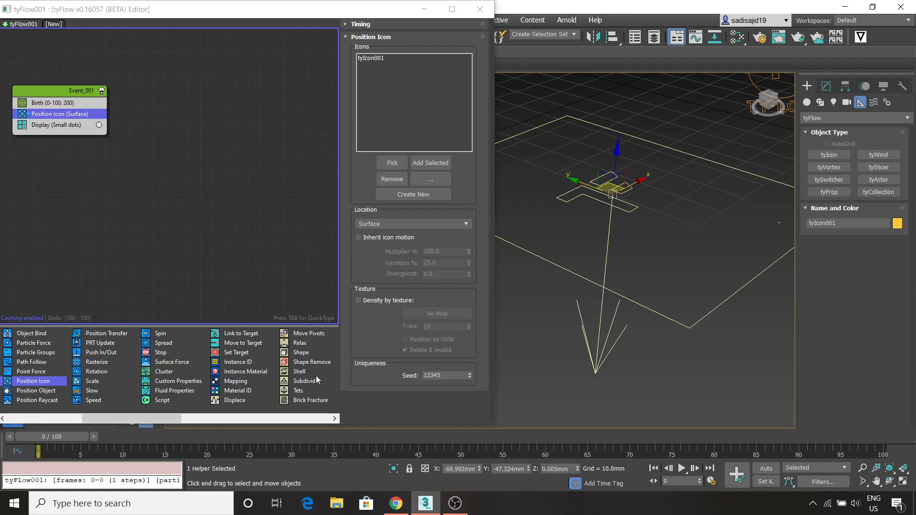
pyautogui.moveTo(64, 437); pyautogui.dragTo(45, 405)
# Add a Speed operator below Position Icon in Event_001 and set its magnitude to 5 mm
pyautogui.moveTo(95, 400); pyautogui.dragTo(110, 380)
pyautogui.moveTo(94, 170); pyautogui.dragTo(65, 121)
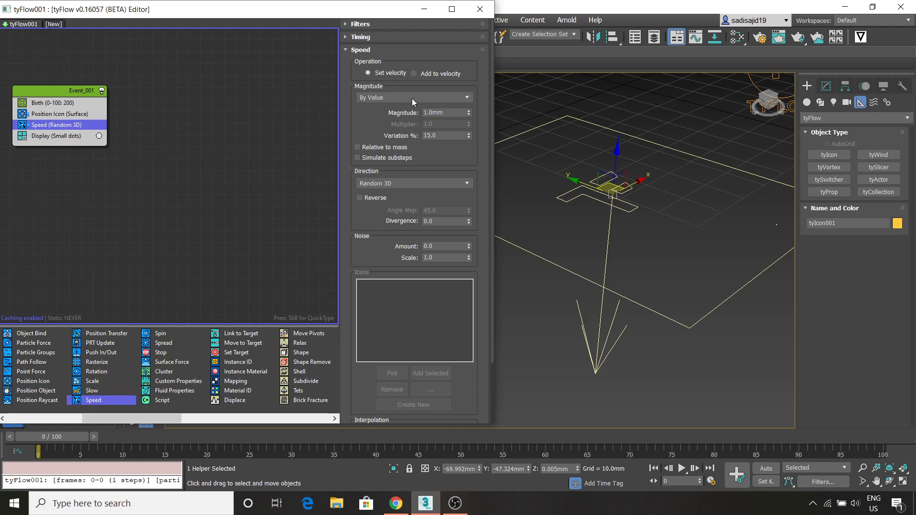
pyautogui.doubleClick(452, 112)
pyautogui.write('5')
# Set the Speed direction to Along Icon Arrow, assign tyIcon001 as its icon, and preview the particle motion
pyautogui.click(421, 186)
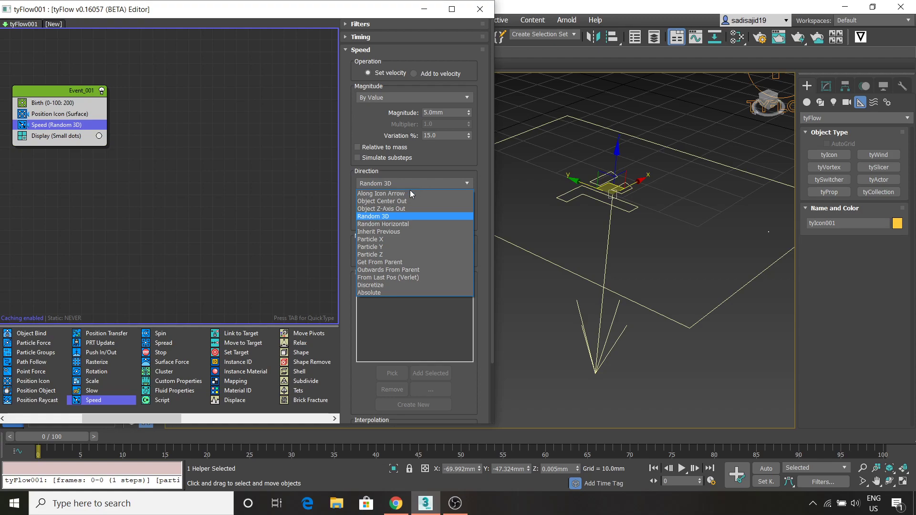
pyautogui.click(396, 194)
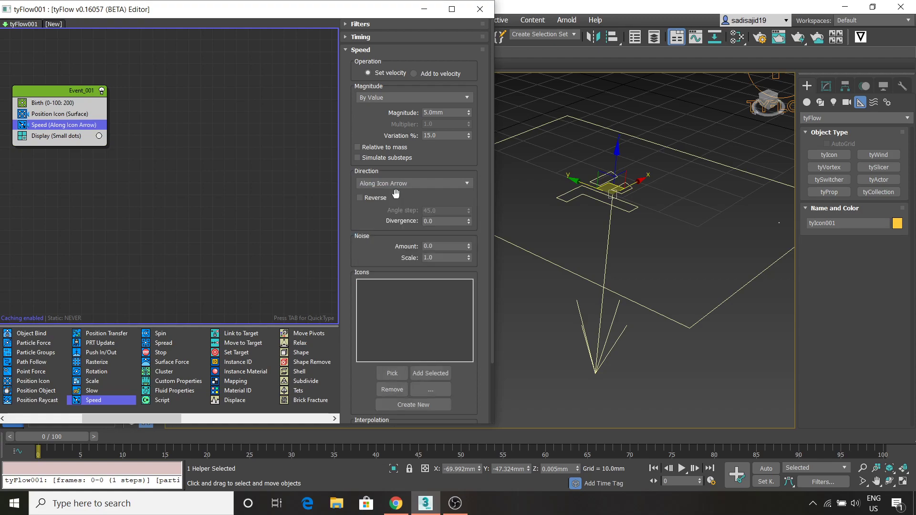
pyautogui.moveTo(72, 436)
pyautogui.mouseDown()
pyautogui.moveTo(361, 396)
pyautogui.moveTo(825, 416)
pyautogui.moveTo(59, 433)
pyautogui.mouseUp()
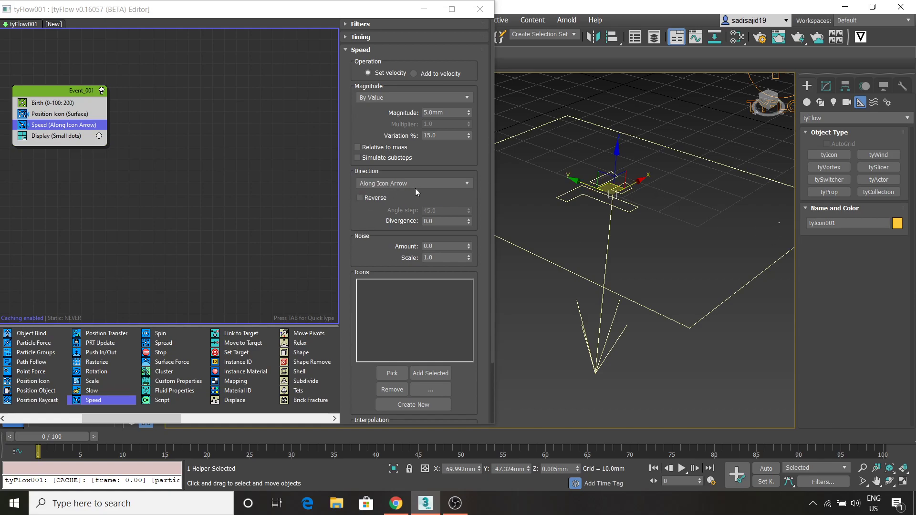
pyautogui.click(394, 372)
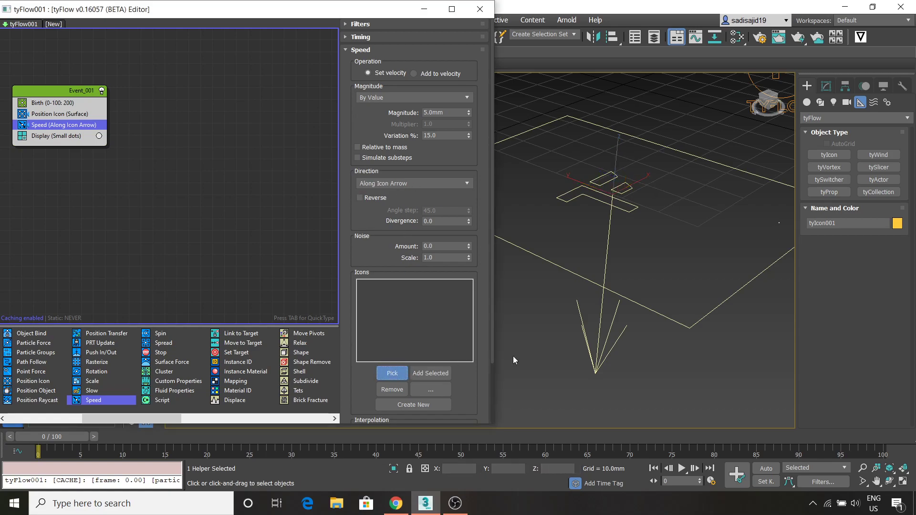
pyautogui.click(595, 371)
pyautogui.moveTo(74, 436); pyautogui.dragTo(52, 408)
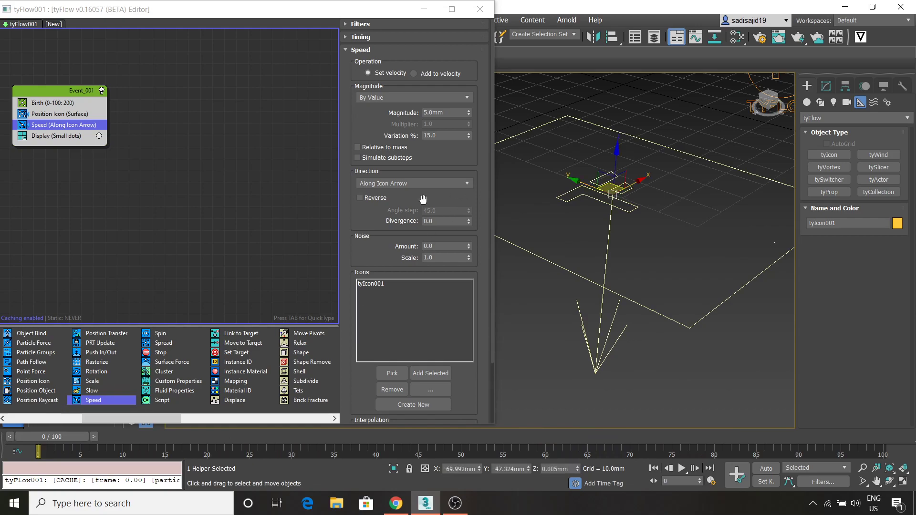
# Reverse the Speed operator's direction and scrub the timeline to preview the particles, returning to frame 0
pyautogui.click(358, 197)
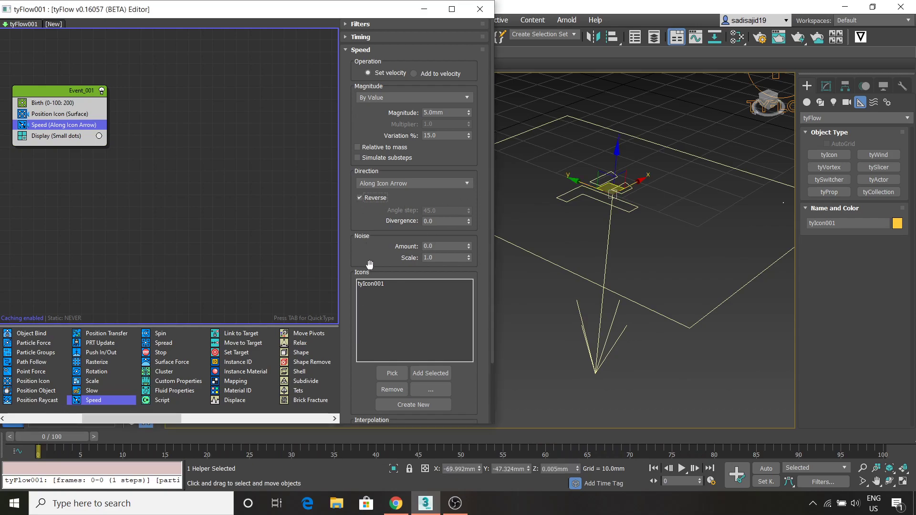
pyautogui.moveTo(53, 434); pyautogui.dragTo(308, 394)
pyautogui.scroll(-3, 666, 224)
pyautogui.scroll(-4, 596, 290)
pyautogui.moveTo(296, 437); pyautogui.dragTo(19, 405)
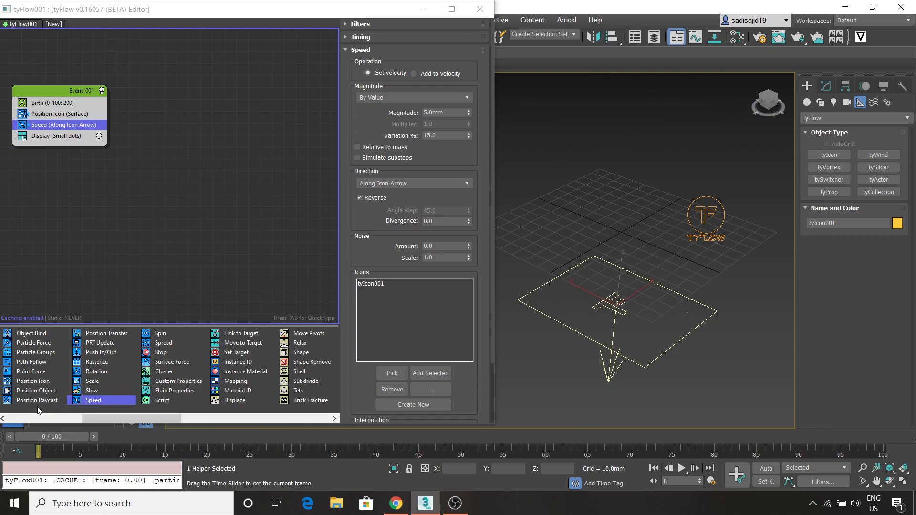
# Set the Speed operator's divergence to 7 and scrub the timeline to preview the particle spread, returning to frame 0
pyautogui.doubleClick(443, 221)
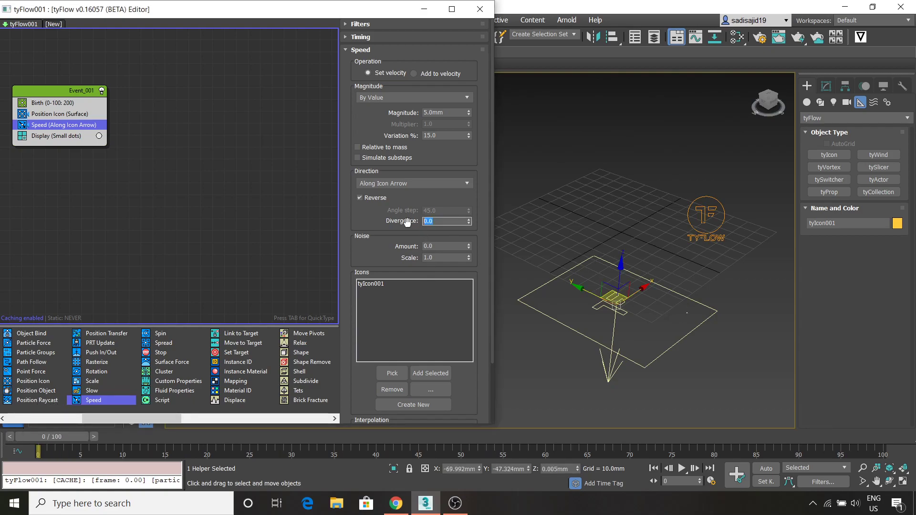
pyautogui.write('7')
pyautogui.moveTo(62, 437); pyautogui.dragTo(79, 365)
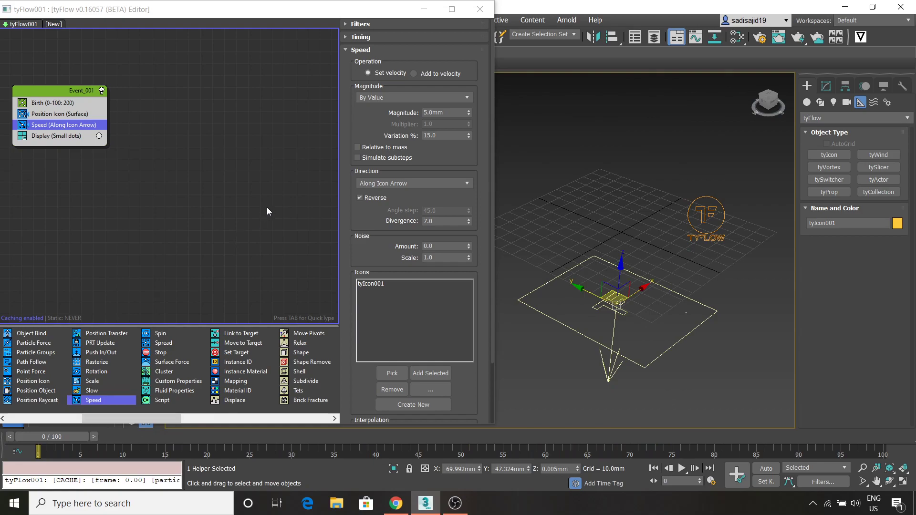
pyautogui.moveTo(68, 439); pyautogui.dragTo(47, 416)
# Add a Shape operator below Speed in Event_001 and set its mesh type to the 3D shape Leaves (Maple)
pyautogui.hscroll(1, 302, 357)
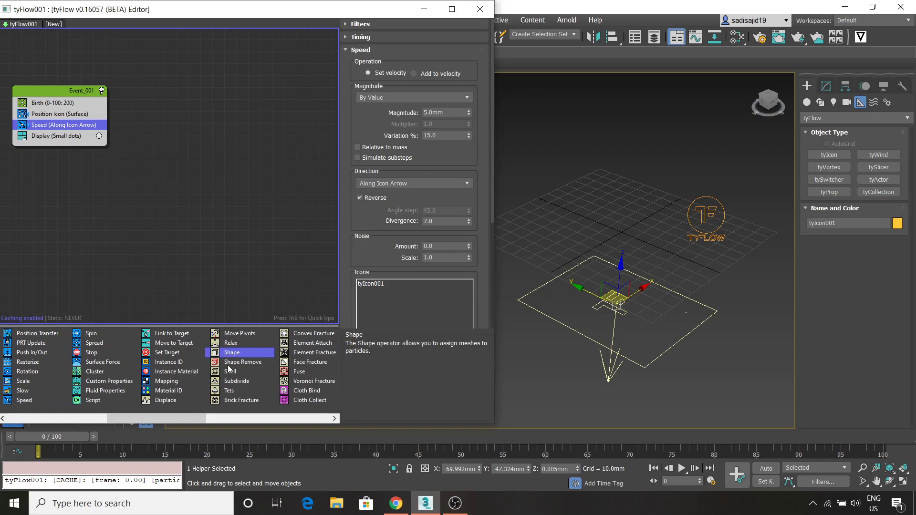
pyautogui.moveTo(230, 357); pyautogui.dragTo(50, 136)
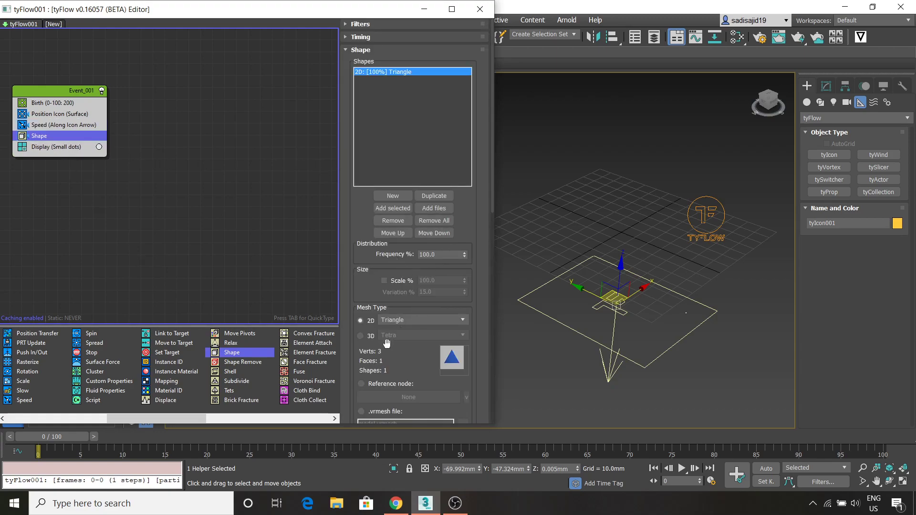
pyautogui.click(361, 335)
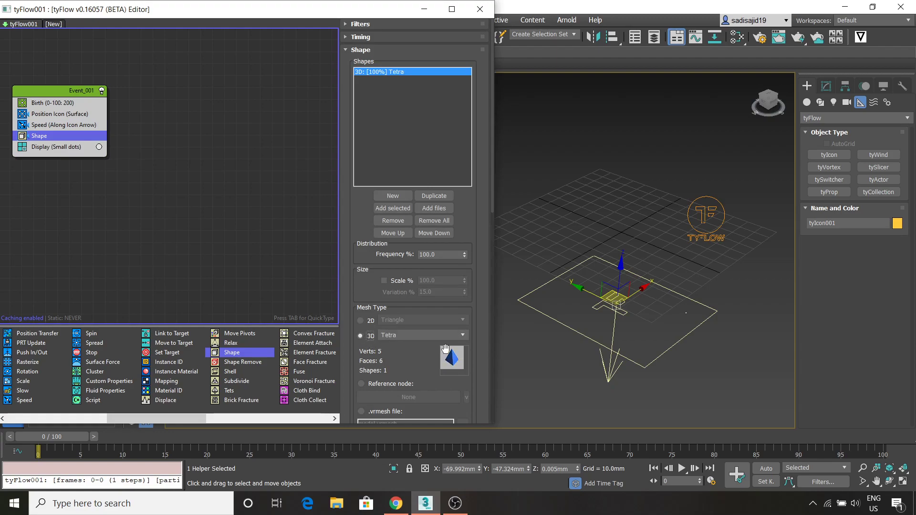
pyautogui.click(462, 335)
pyautogui.scroll(-2, 439, 314)
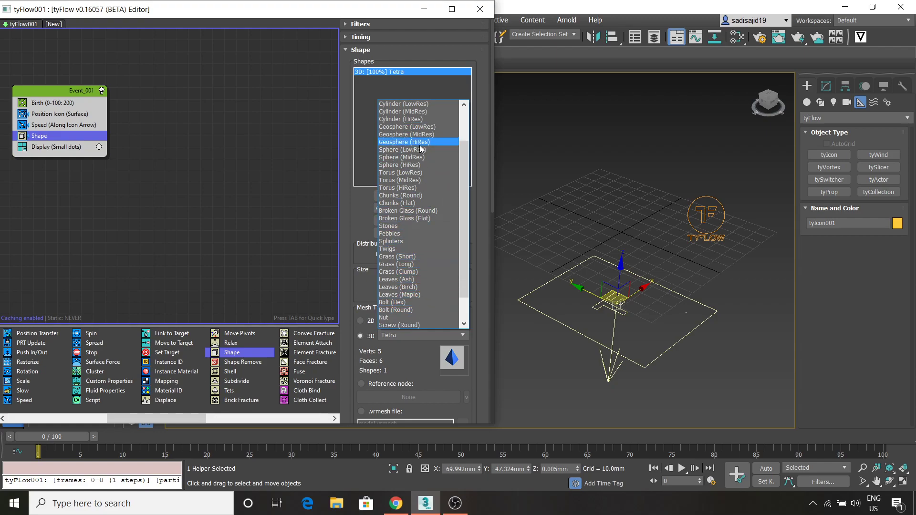
pyautogui.scroll(-1, 404, 233)
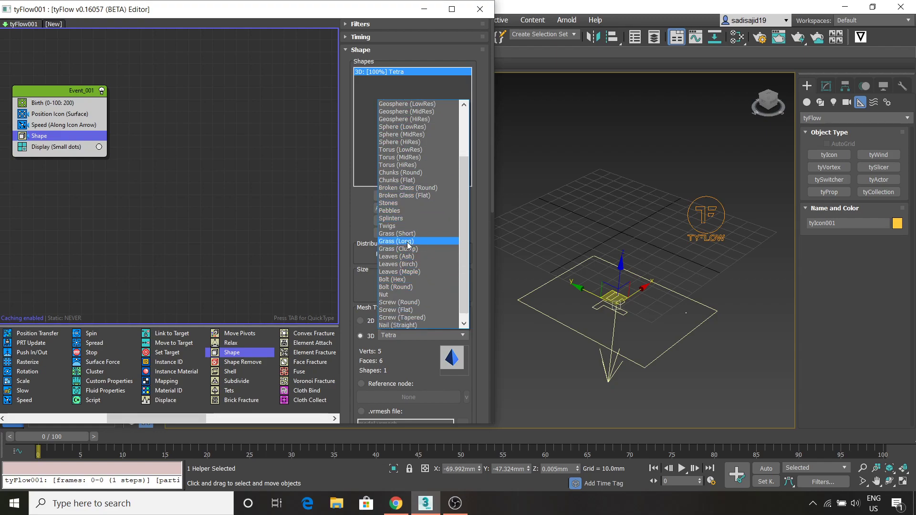
pyautogui.click(410, 272)
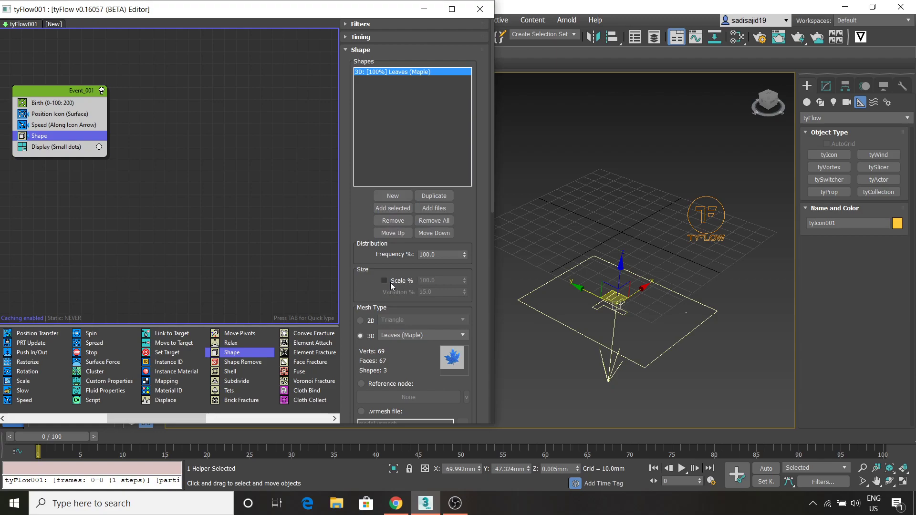
# Enable scaling for the maple leaf shape at 450% and scrub the timeline to preview the particles, returning to frame 0
pyautogui.click(384, 280)
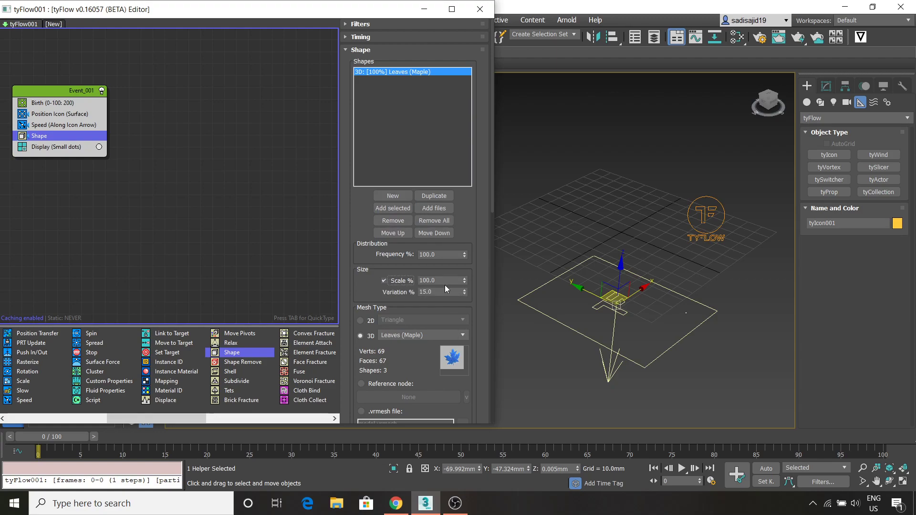
pyautogui.doubleClick(433, 280)
pyautogui.write('450')
pyautogui.press('Return')
pyautogui.moveTo(73, 440); pyautogui.dragTo(861, 420)
pyautogui.moveTo(665, 415); pyautogui.dragTo(43, 418)
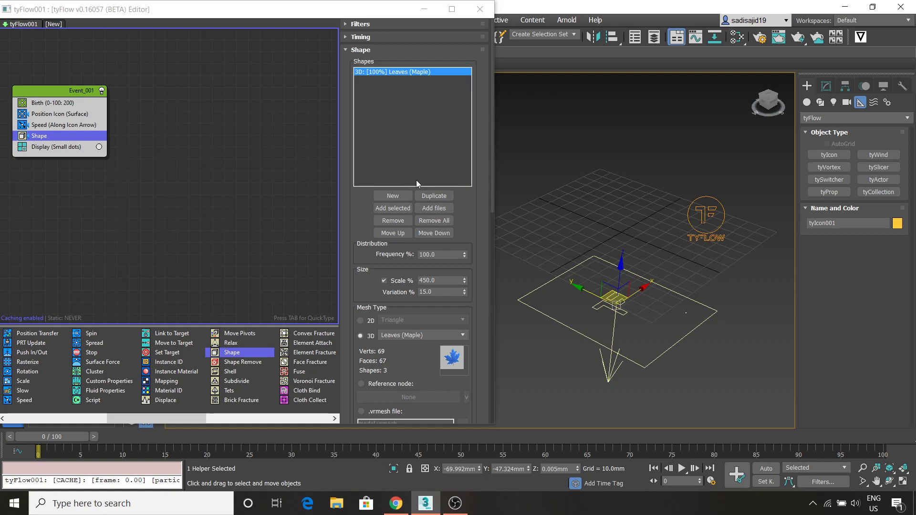
# Set the Display operator's type to Geometry and scrub the timeline briefly to check the leaf particles
pyautogui.click(51, 148)
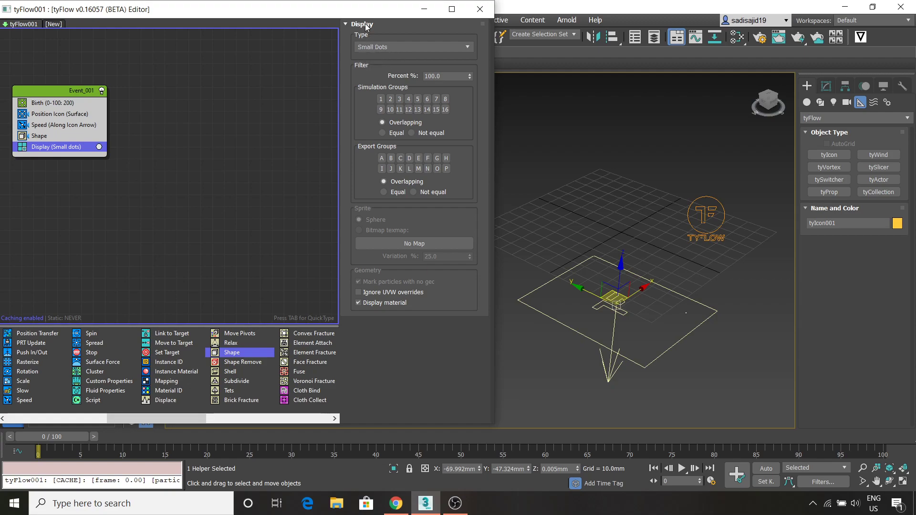
pyautogui.click(468, 46)
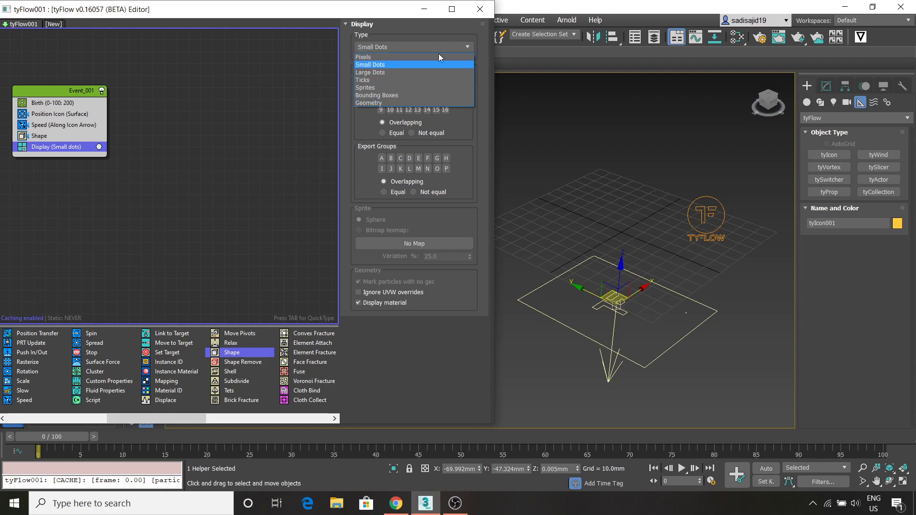
pyautogui.click(380, 103)
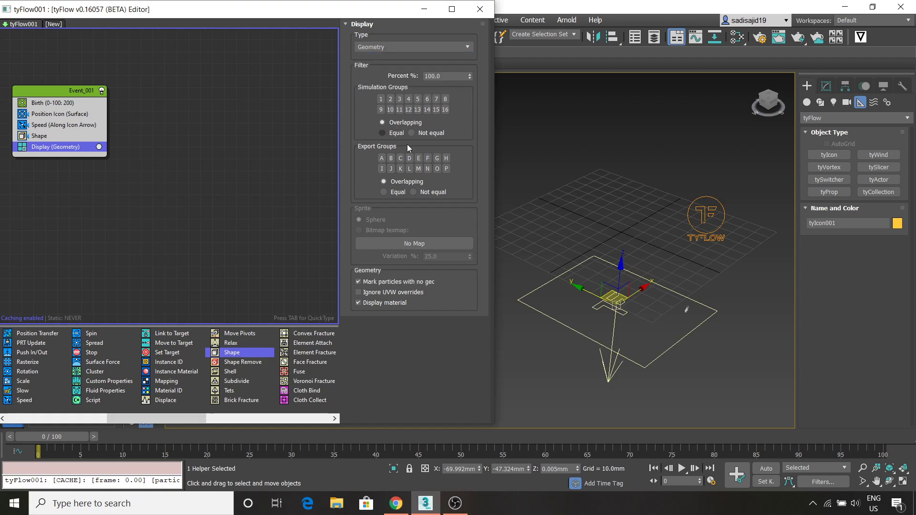
pyautogui.click(50, 136)
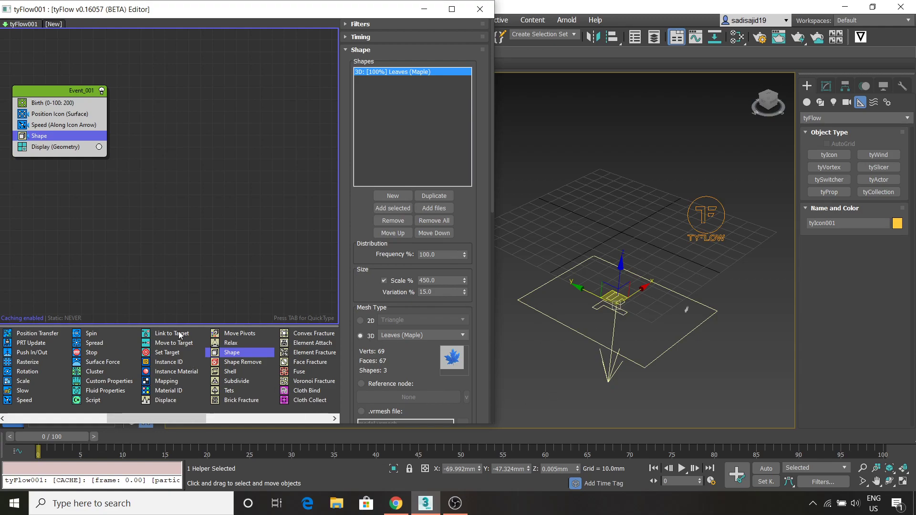
pyautogui.moveTo(44, 437)
pyautogui.mouseDown()
pyautogui.moveTo(140, 426)
pyautogui.moveTo(50, 426)
pyautogui.mouseUp()
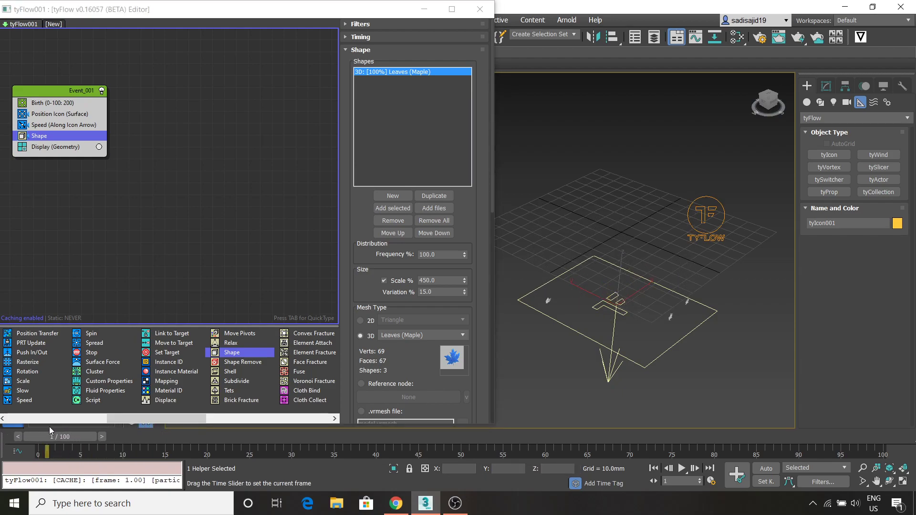
pyautogui.press('w')
# Turn off the reversed direction in the Speed operator of Event_001
pyautogui.moveTo(680, 382); pyautogui.dragTo(700, 234, button='middle')
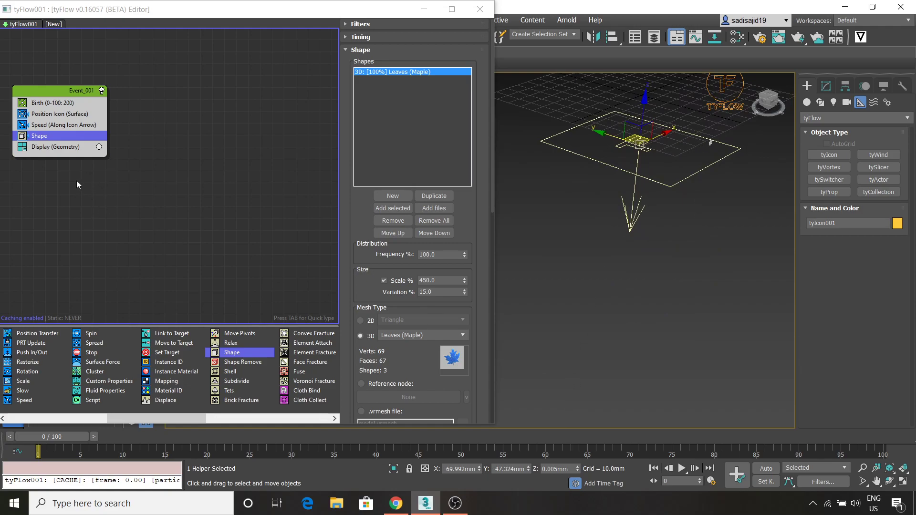
pyautogui.click(60, 125)
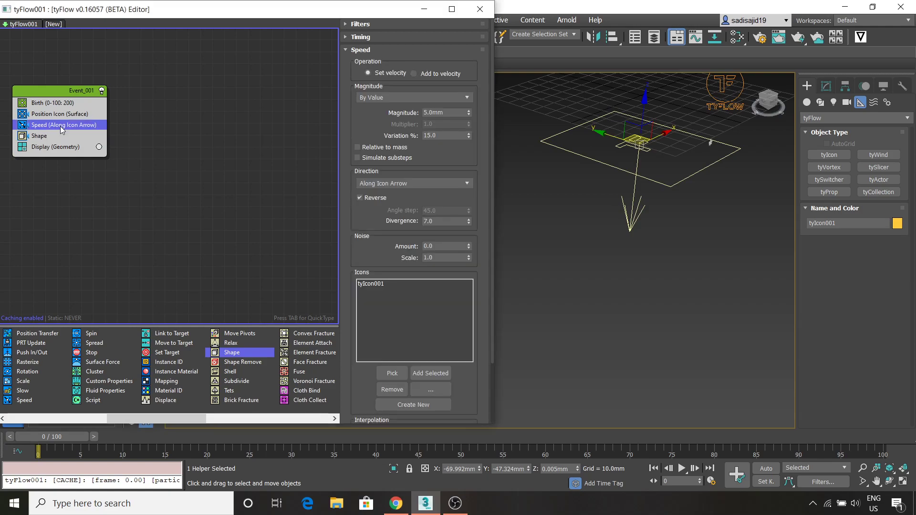
pyautogui.click(360, 197)
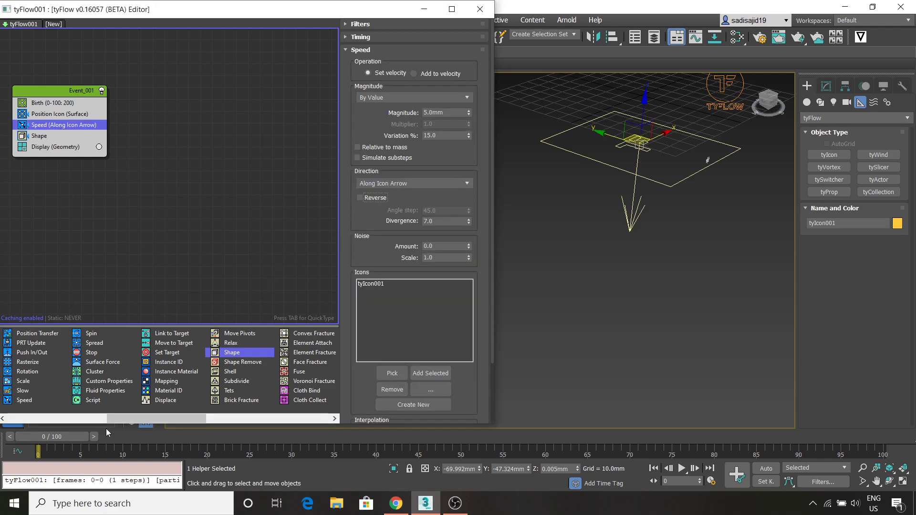